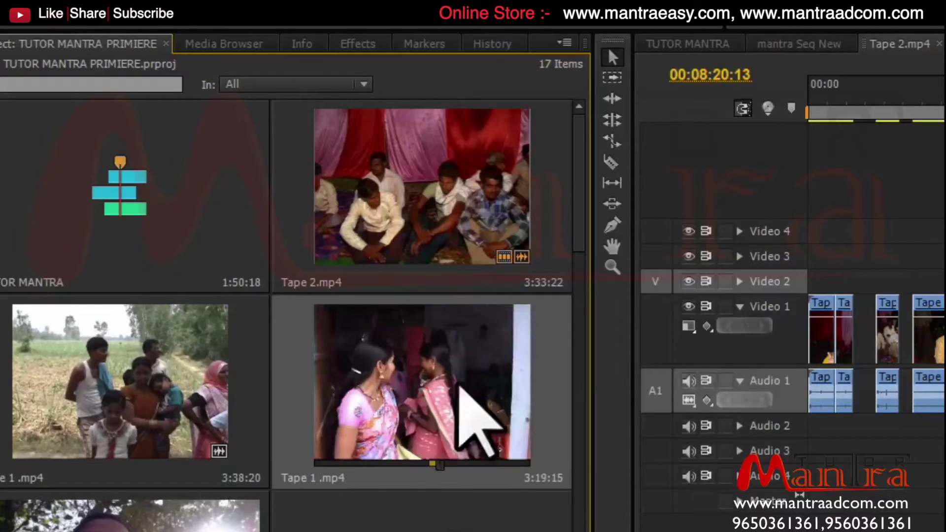
# Step: Select Tape 2.mp4 and both Tape 1.mp4 clips together in the project bin
pyautogui.moveTo(583, 160); pyautogui.dragTo(577, 443)
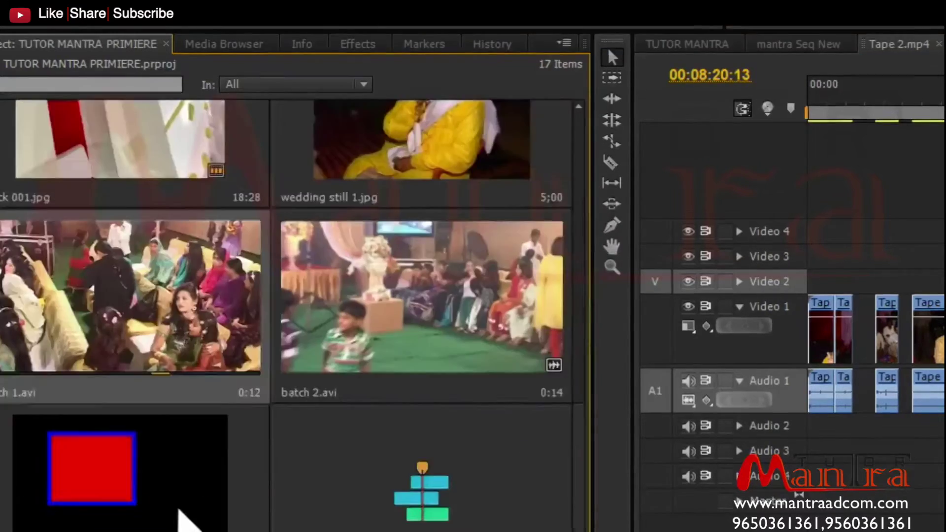
pyautogui.click(177, 522)
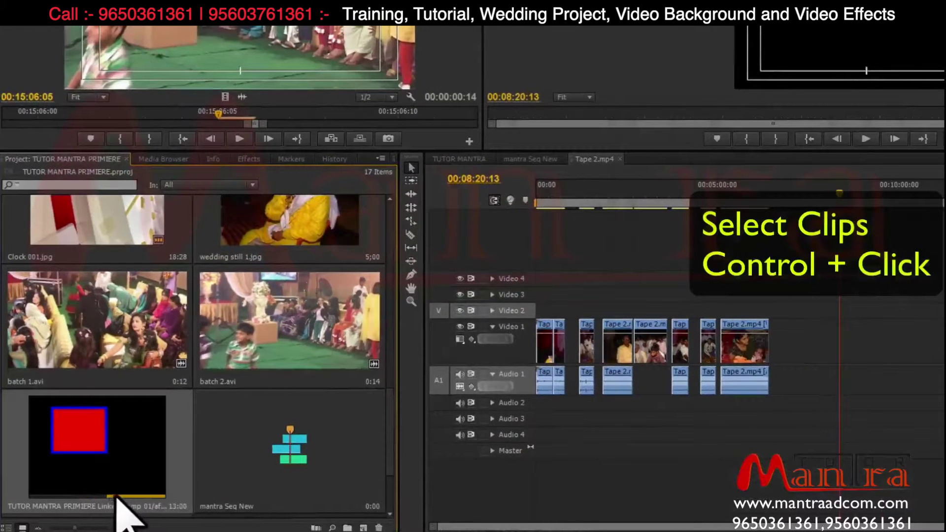
pyautogui.scroll(5, 241, 424)
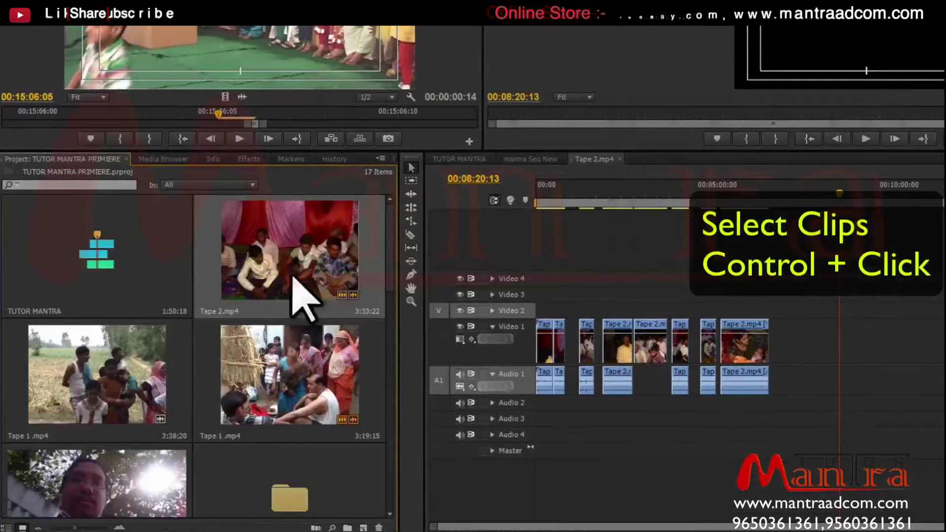
pyautogui.keyDown('ctrl'); pyautogui.click(294, 351); pyautogui.keyUp('ctrl')
pyautogui.keyDown('ctrl'); pyautogui.click(167, 366); pyautogui.keyUp('ctrl')
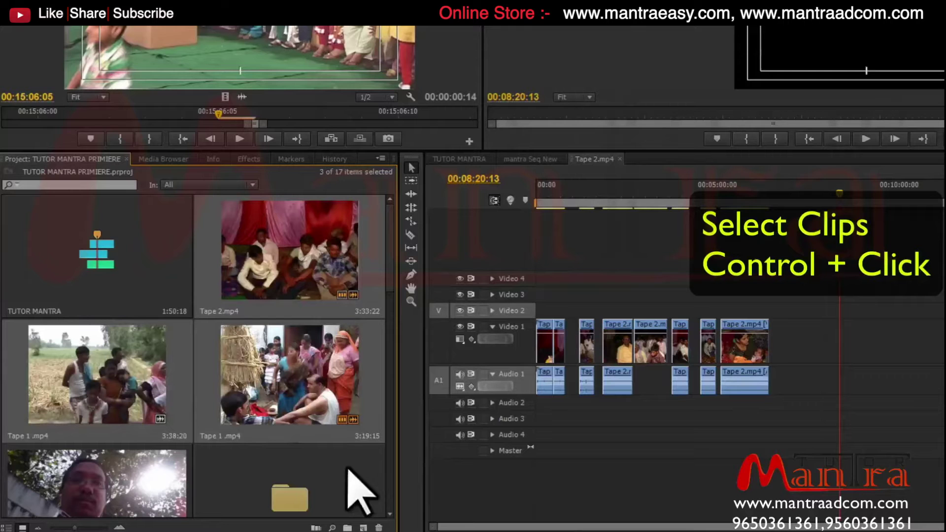
# Step: Add batch 2.avi, batch 1.avi and the linked After Effects comp to the clip selection, and clear the whole selection
pyautogui.moveTo(389, 278); pyautogui.dragTo(386, 489)
pyautogui.keyDown('ctrl'); pyautogui.click(322, 317); pyautogui.keyUp('ctrl')
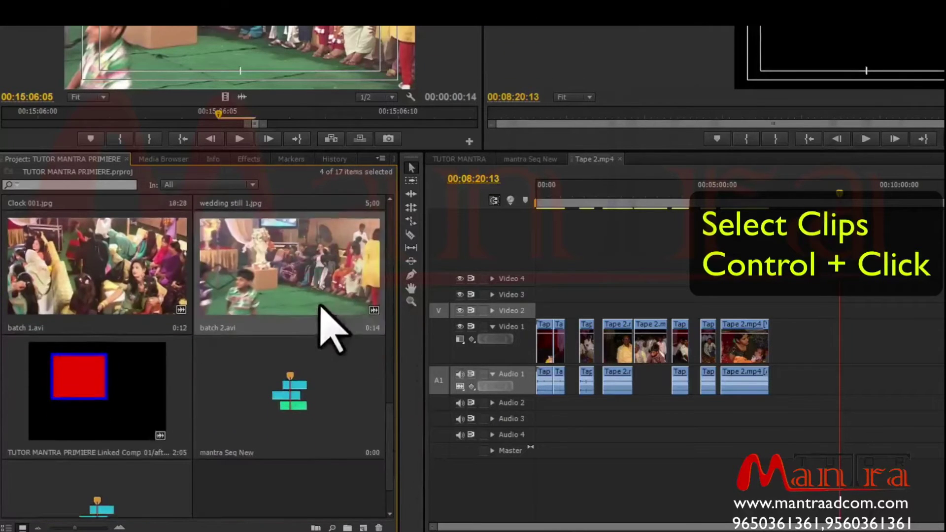
pyautogui.keyDown('ctrl'); pyautogui.click(144, 282); pyautogui.keyUp('ctrl')
pyautogui.keyDown('ctrl'); pyautogui.click(134, 386); pyautogui.keyUp('ctrl')
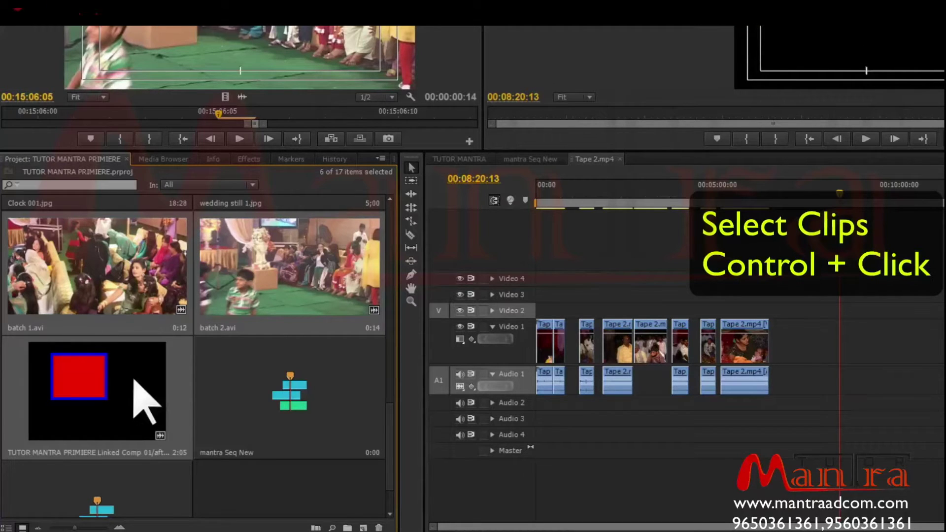
pyautogui.click(255, 388)
# Step: Select the linked After Effects comp, batch 2.avi and batch 1.avi, followed by Tape 2.mp4 and both Tape 1.mp4 clips, in the project bin
pyautogui.click(121, 405)
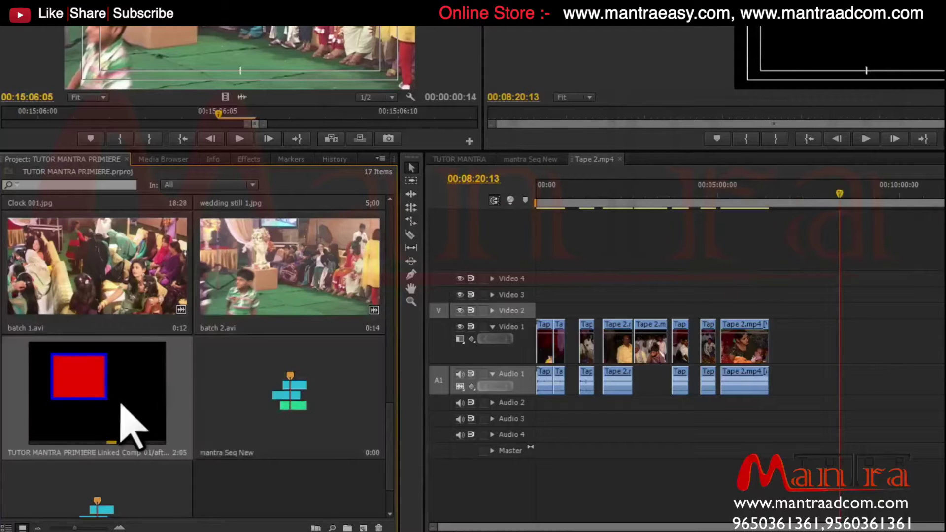
pyautogui.keyDown('ctrl'); pyautogui.click(241, 303); pyautogui.keyUp('ctrl')
pyautogui.keyDown('ctrl'); pyautogui.click(126, 266); pyautogui.keyUp('ctrl')
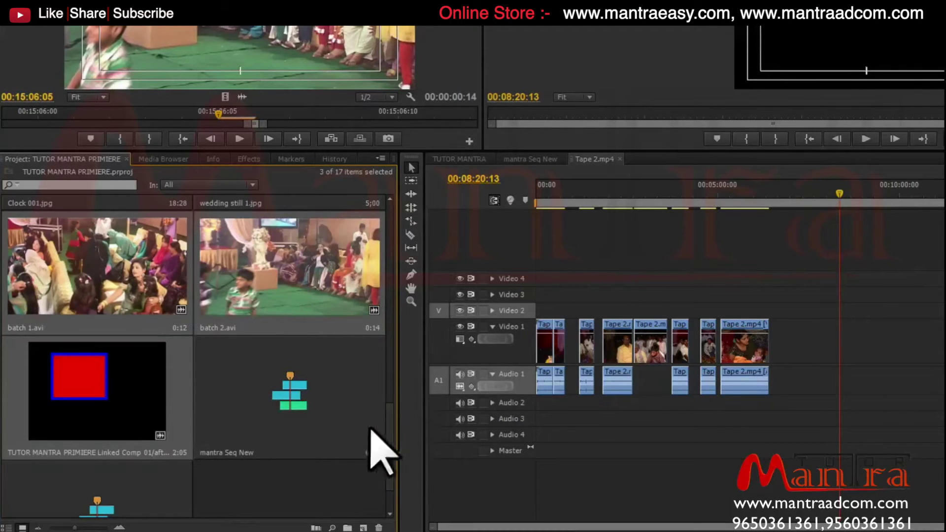
pyautogui.scroll(-10, 389, 446)
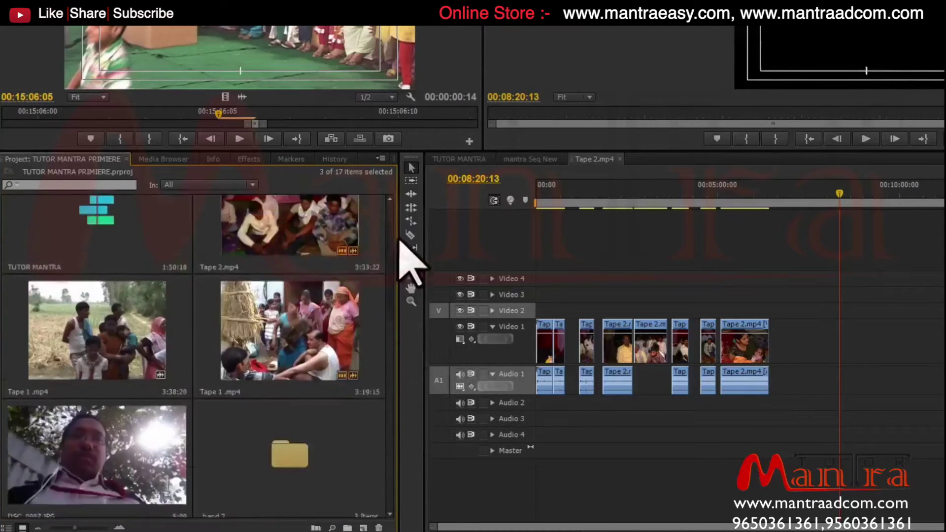
pyautogui.keyDown('shift'); pyautogui.click(296, 266); pyautogui.keyUp('shift')
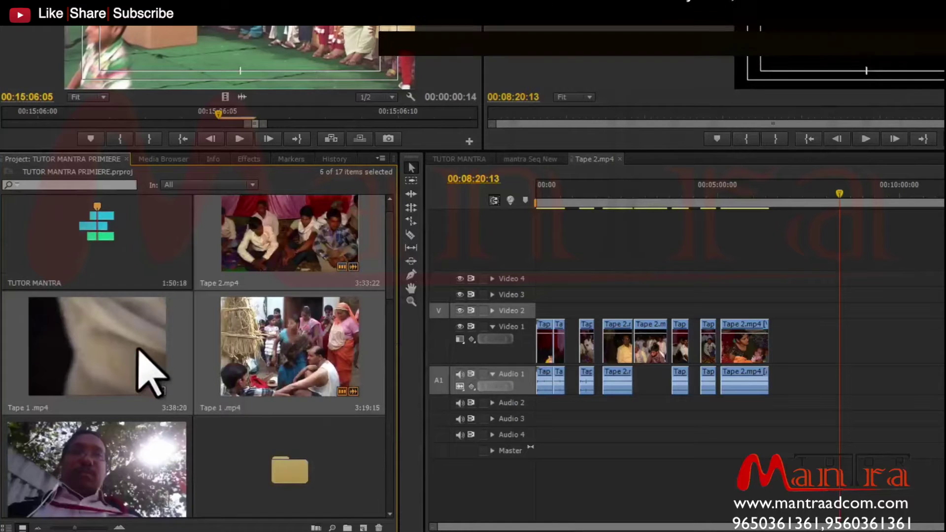
pyautogui.moveTo(389, 255); pyautogui.dragTo(358, 524)
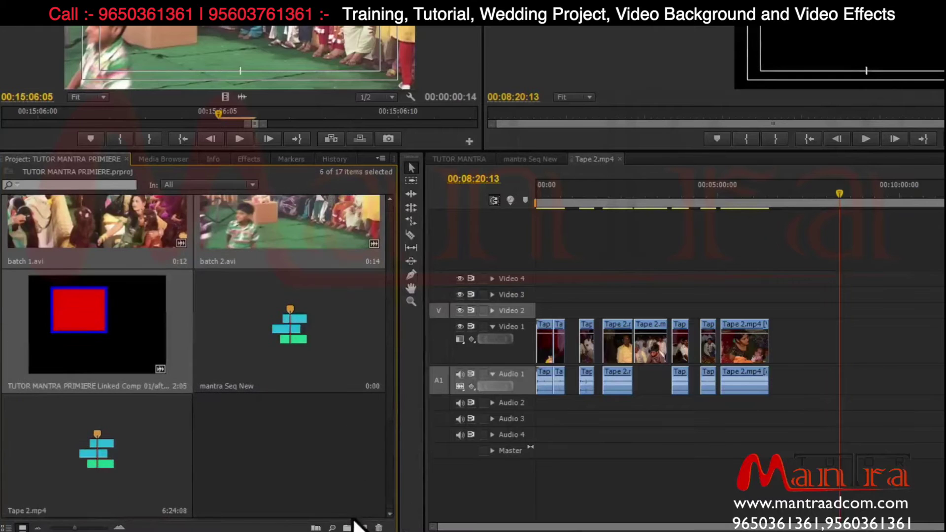
pyautogui.moveTo(387, 443); pyautogui.dragTo(415, 212)
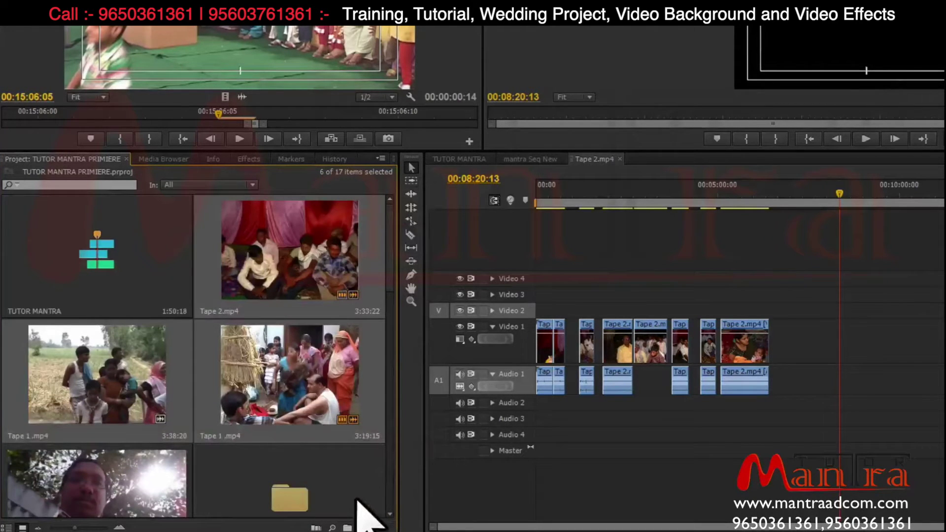
# Step: Automate the selected clips to the Tape 2.mp4 sequence in Sort Order, and delete the placed clips from the timeline
pyautogui.click(314, 528)
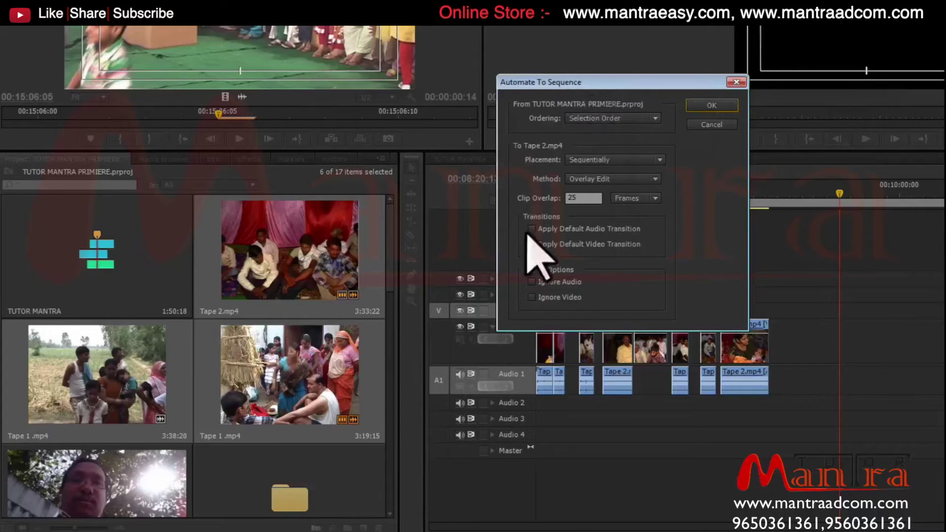
pyautogui.click(624, 118)
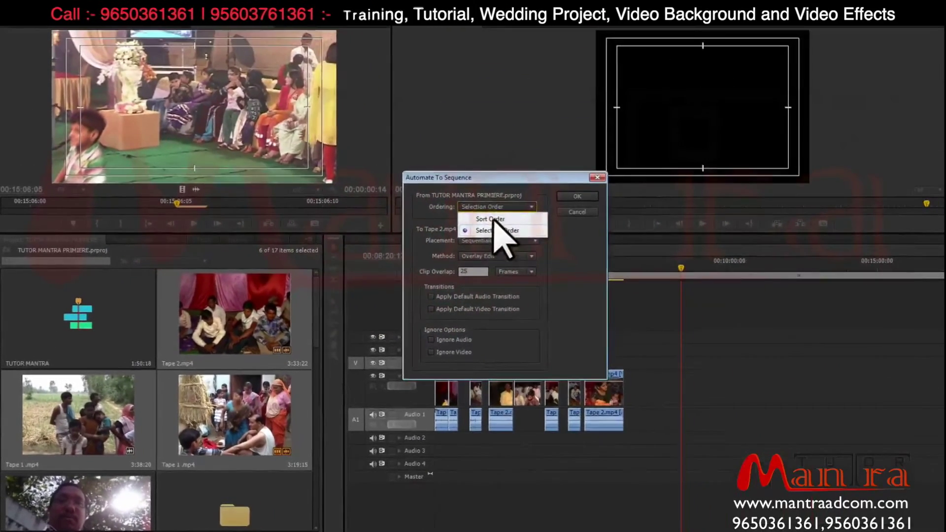
pyautogui.click(515, 217)
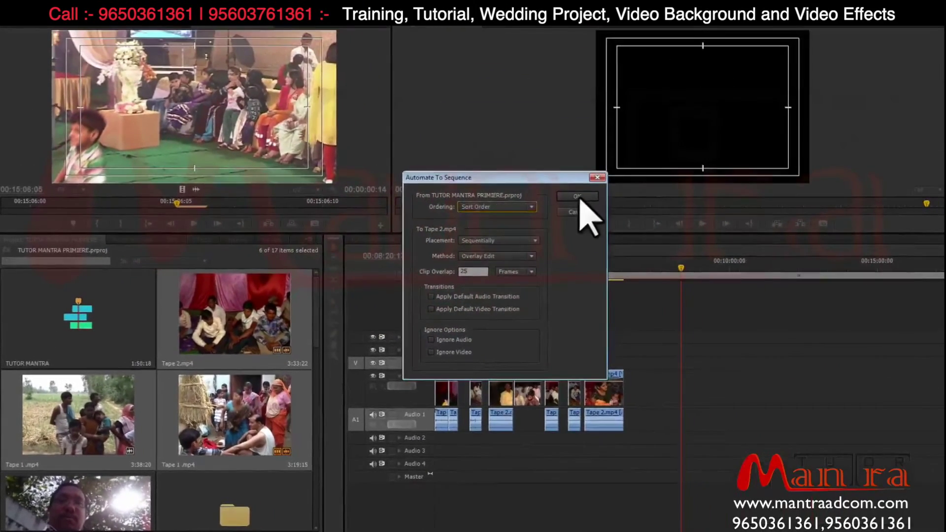
pyautogui.click(597, 182)
pyautogui.moveTo(686, 266); pyautogui.dragTo(760, 272)
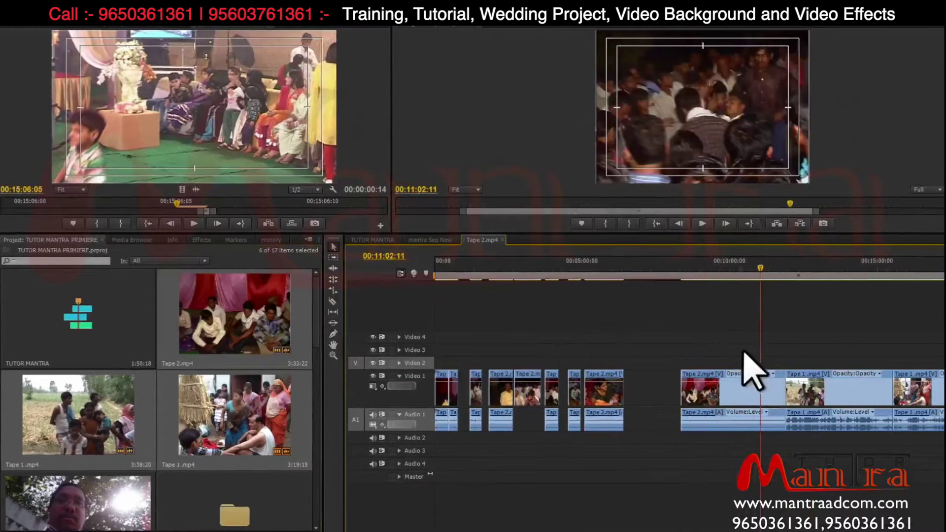
pyautogui.press('Delete')
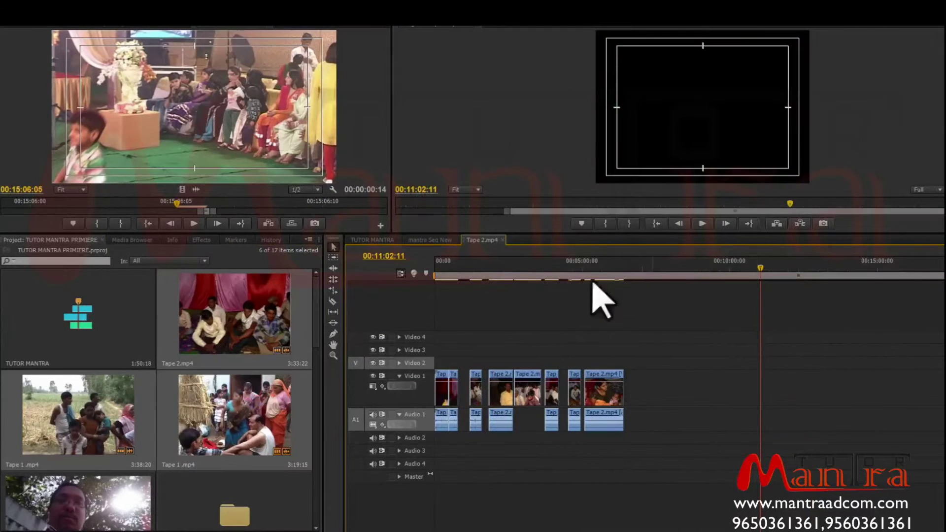
# Step: Automate the selected clips to the sequence in Selection Order, and select the placed clips on the timeline for removal
pyautogui.press('-')
pyautogui.scroll(-5, 298, 469)
pyautogui.moveTo(316, 488); pyautogui.dragTo(318, 528)
pyautogui.click(296, 530)
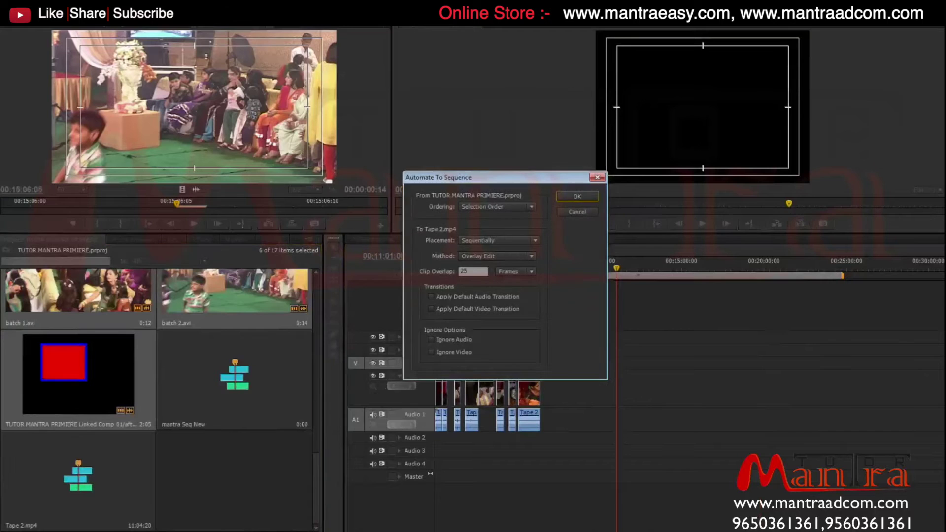
pyautogui.click(525, 207)
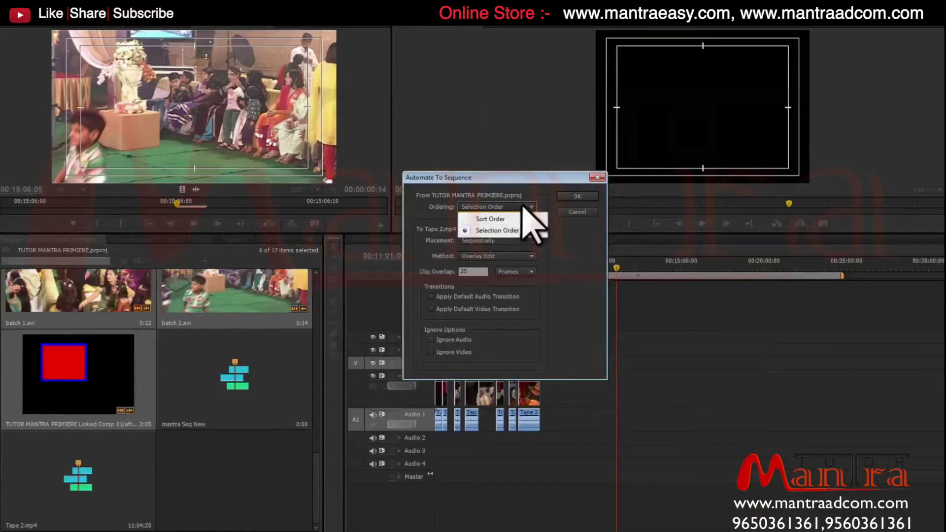
pyautogui.click(517, 231)
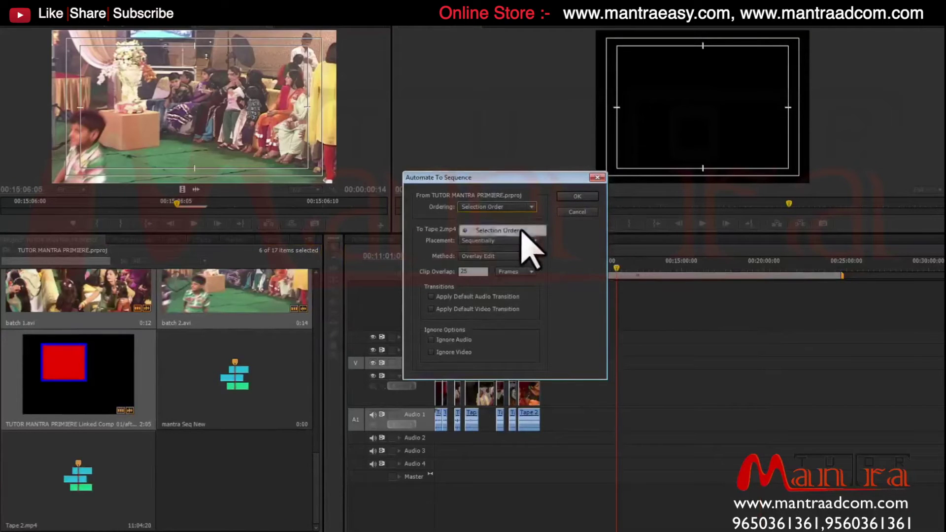
pyautogui.click(580, 197)
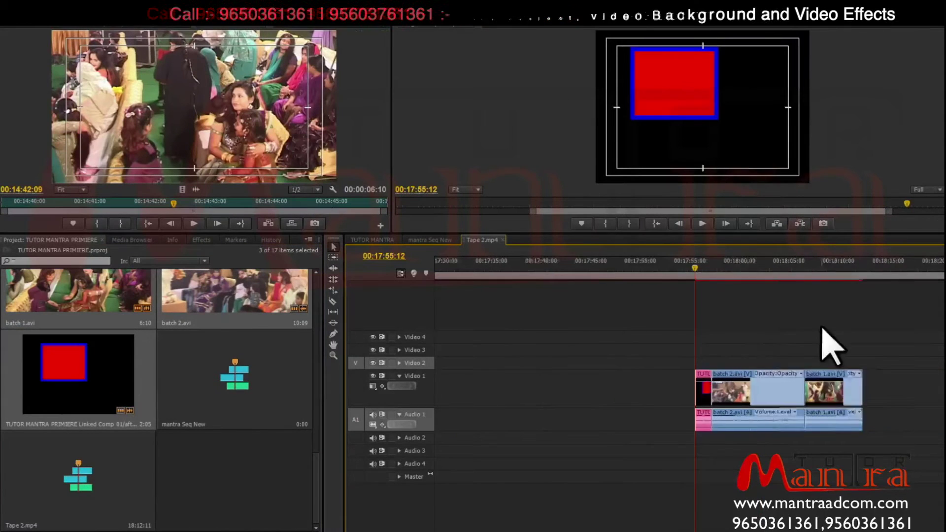
pyautogui.press('-')
pyautogui.moveTo(697, 269); pyautogui.dragTo(693, 329)
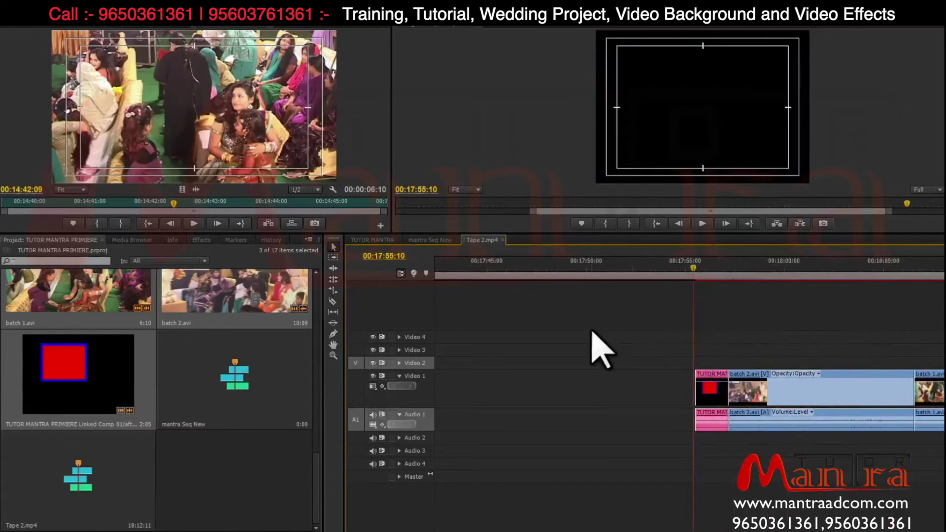
pyautogui.moveTo(708, 348); pyautogui.dragTo(865, 433)
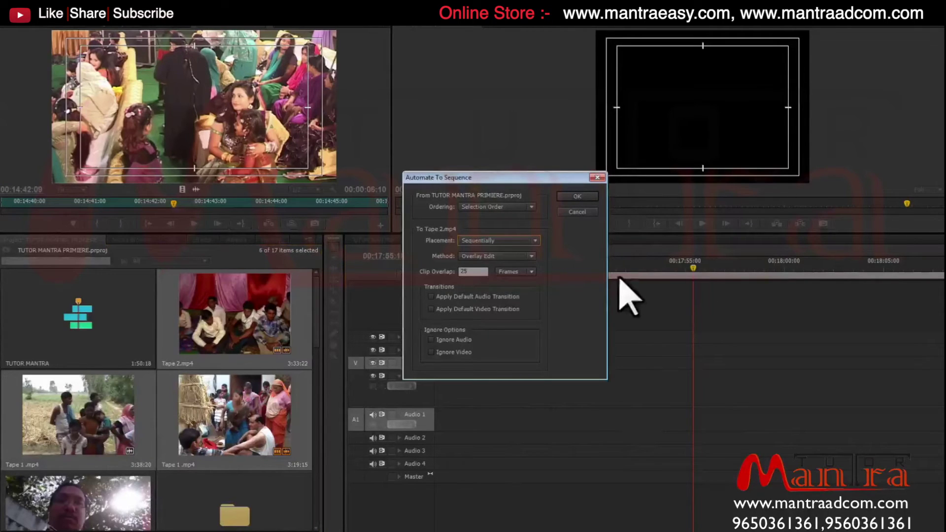
# Step: Automate the selected clips in Selection Order using Insert Edit, with default audio and video transitions applied
pyautogui.click(493, 257)
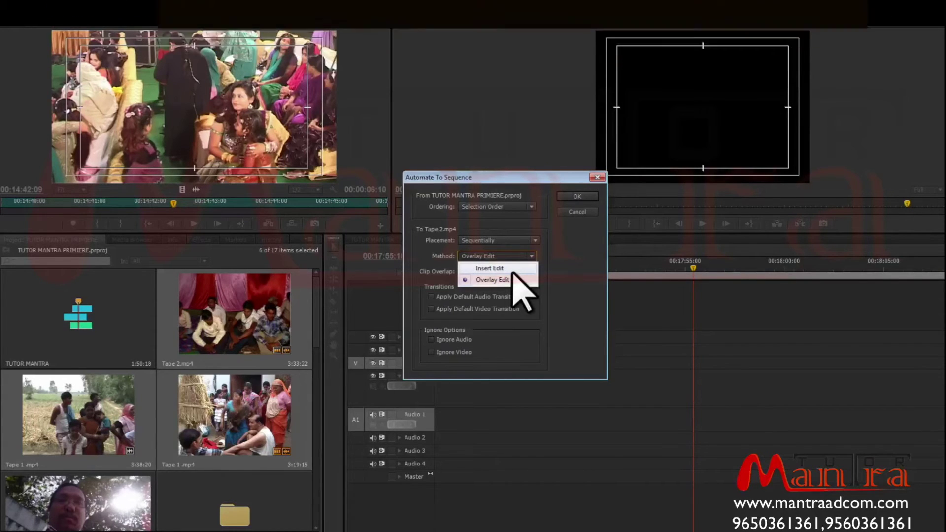
pyautogui.click(521, 267)
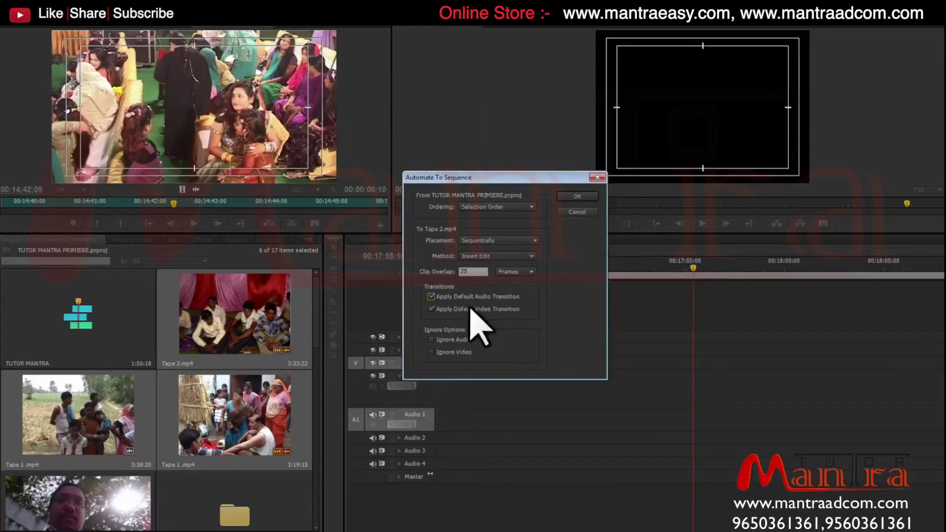
pyautogui.click(579, 196)
# Step: Automate the selected clips at 00:17:57:08 in Sort Order, with the default audio transition off, the default video transition on and audio ignored
pyautogui.moveTo(717, 260); pyautogui.dragTo(731, 263)
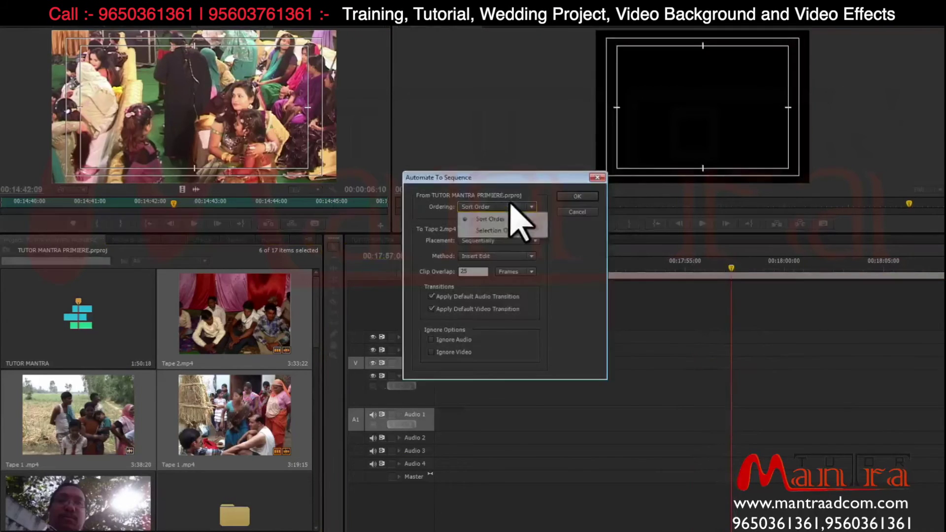
pyautogui.click(506, 208)
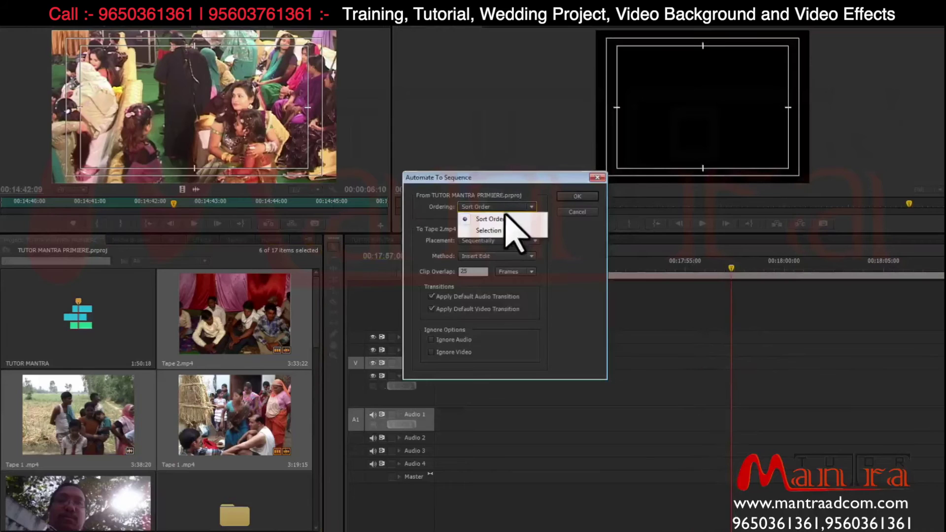
pyautogui.click(506, 219)
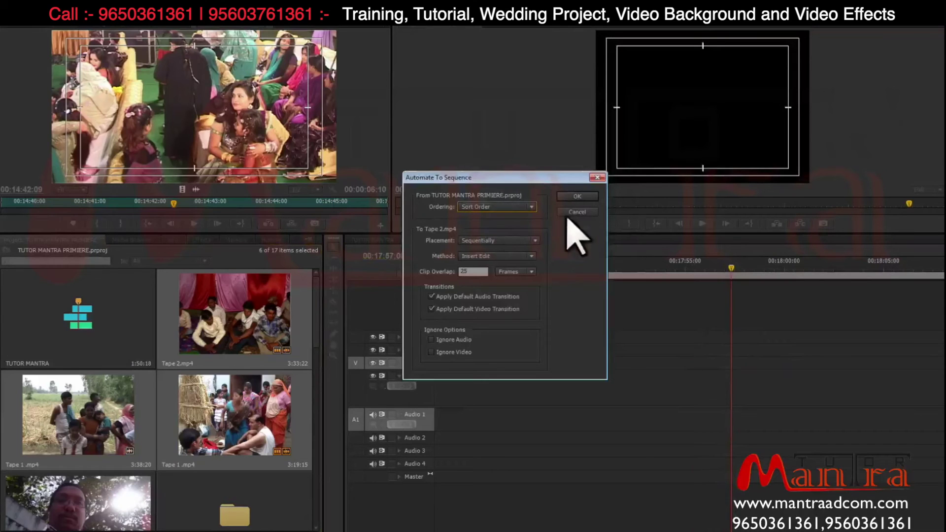
pyautogui.click(431, 296)
pyautogui.click(431, 308)
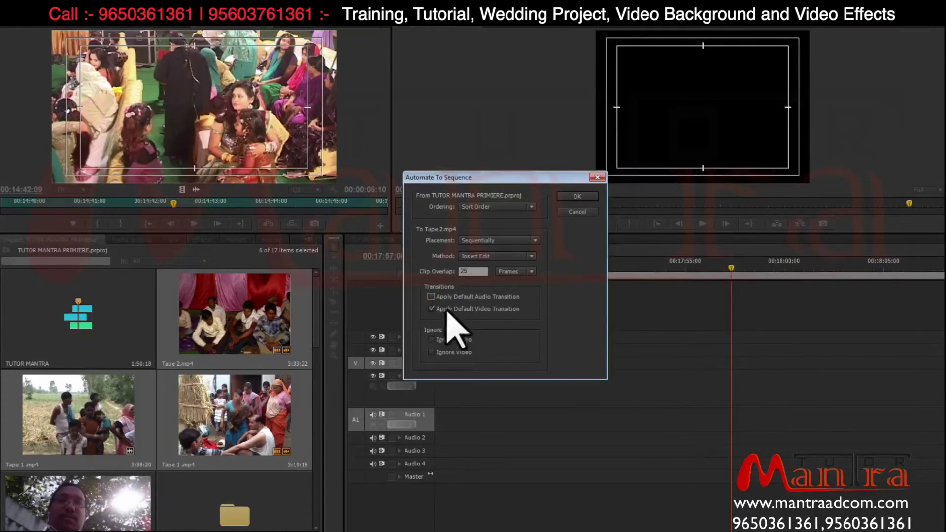
pyautogui.click(431, 339)
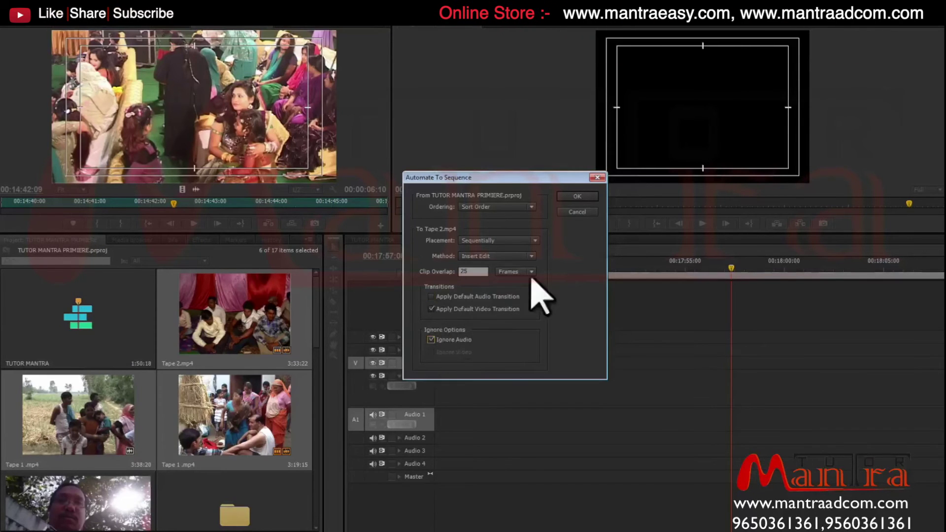
pyautogui.click(577, 197)
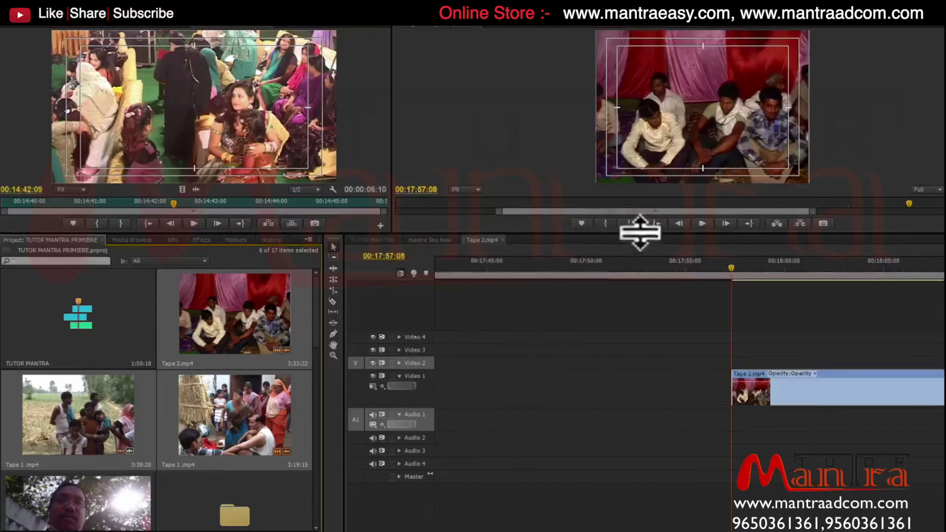
# Step: Examine the order and joins of the newly placed video-only clips along the timeline
pyautogui.click(773, 263)
pyautogui.press('-')
pyautogui.press('-')
pyautogui.press('-')
pyautogui.press('-')
pyautogui.press('-')
pyautogui.press('-')
pyautogui.click(751, 262)
pyautogui.press('=')
pyautogui.press('=')
pyautogui.press('=')
pyautogui.press('=')
pyautogui.moveTo(751, 262); pyautogui.dragTo(721, 284)
pyautogui.press('-')
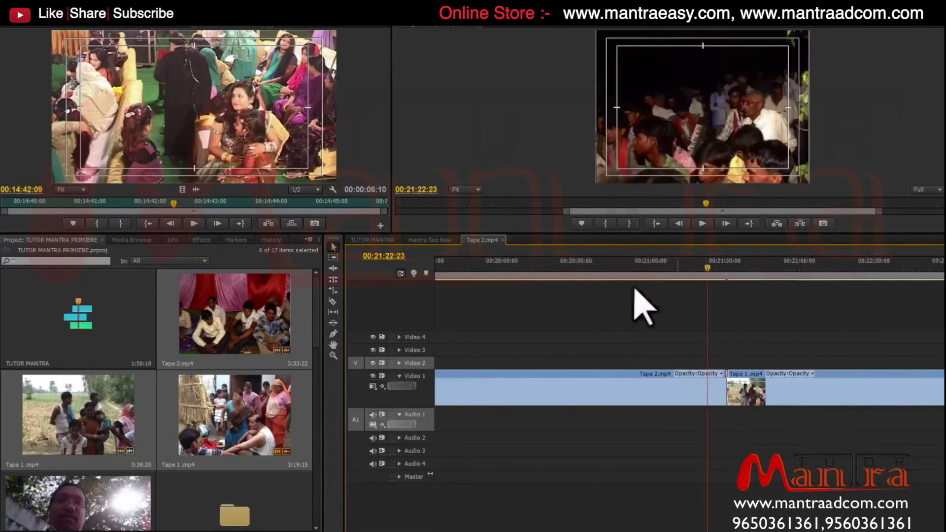
pyautogui.press('-')
pyautogui.press('-')
# Step: Open the Automate To Sequence settings for the selected clips again
pyautogui.click(259, 531)
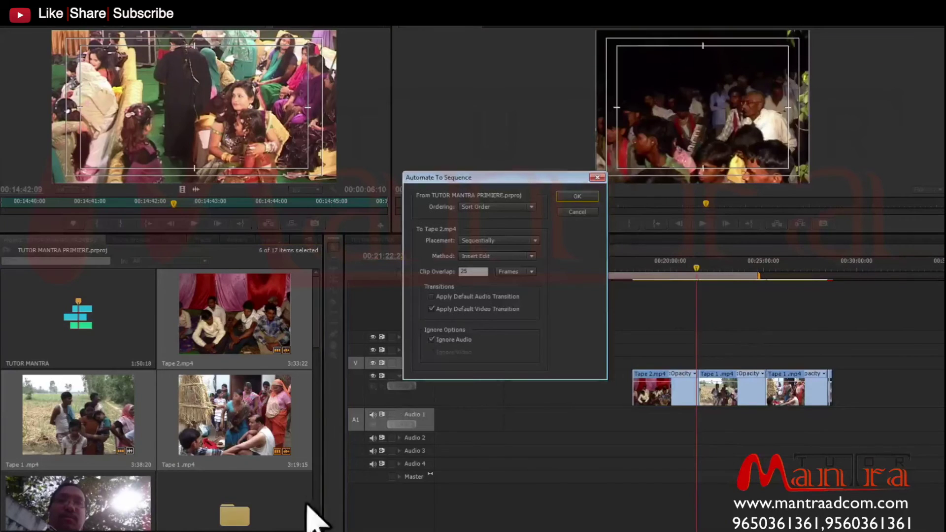